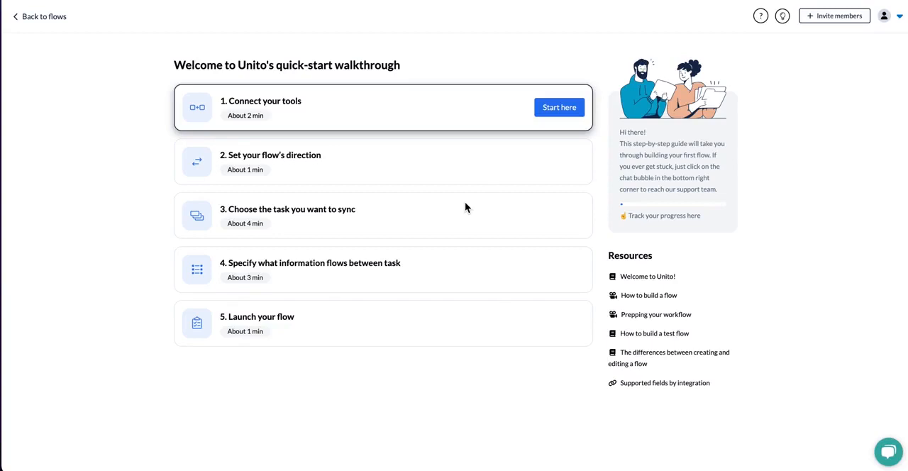
Start the tool connection stage and add Asana as the flow's first tool.
click(555, 112)
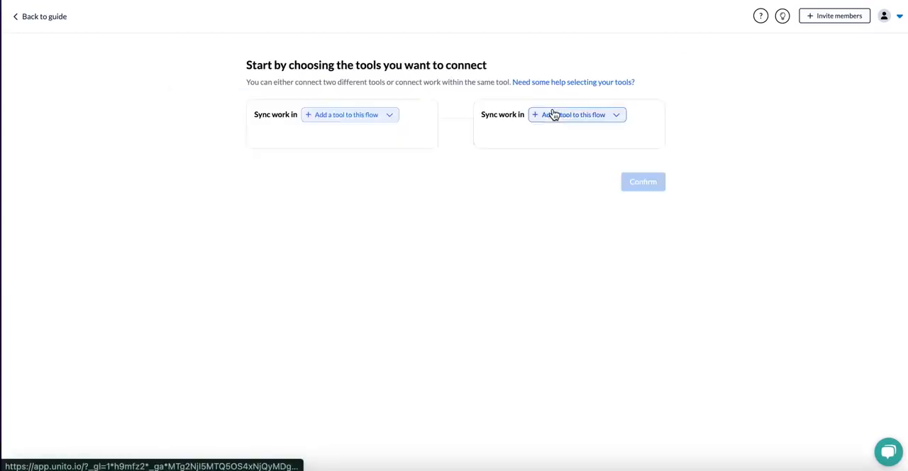
click(366, 122)
click(361, 139)
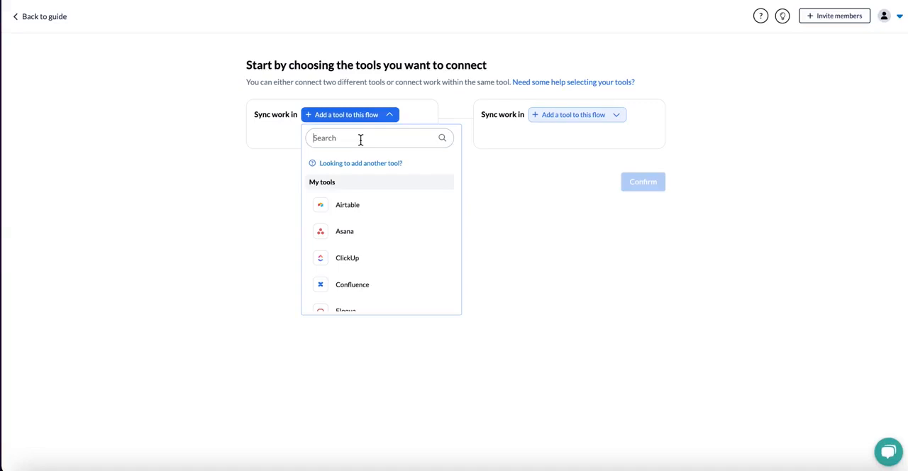
text(asan)
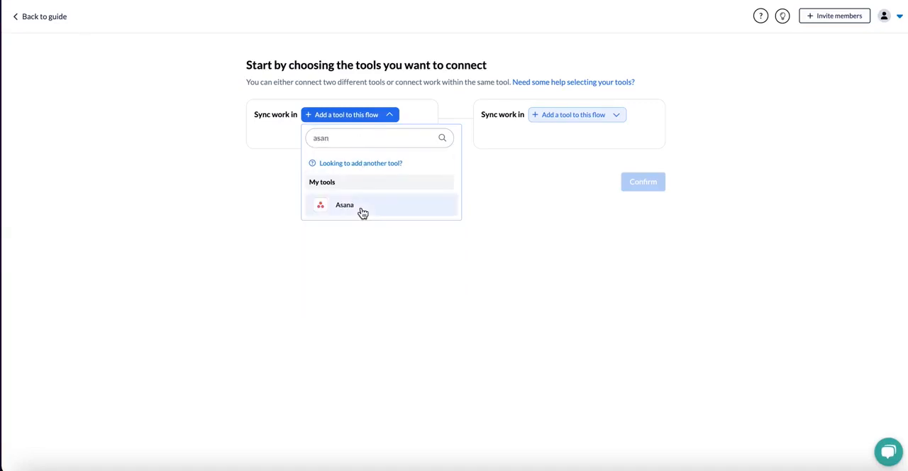
click(361, 207)
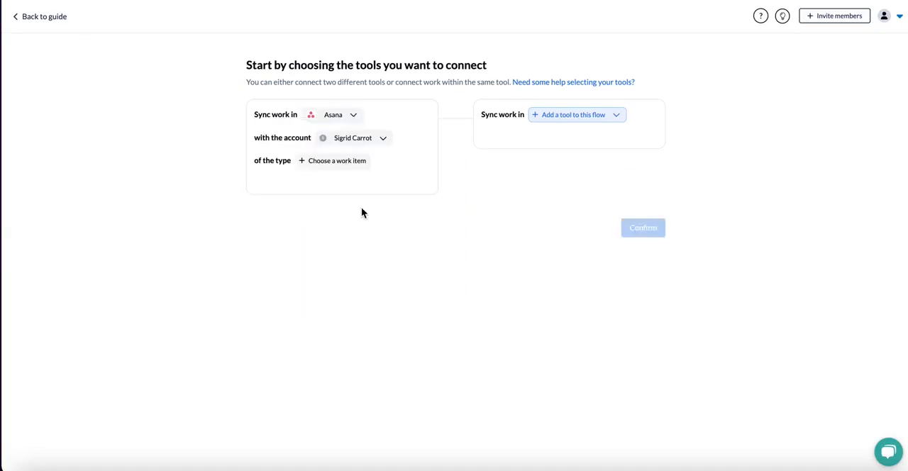
Connect a new Asana account to the flow and acknowledge the connection.
click(354, 141)
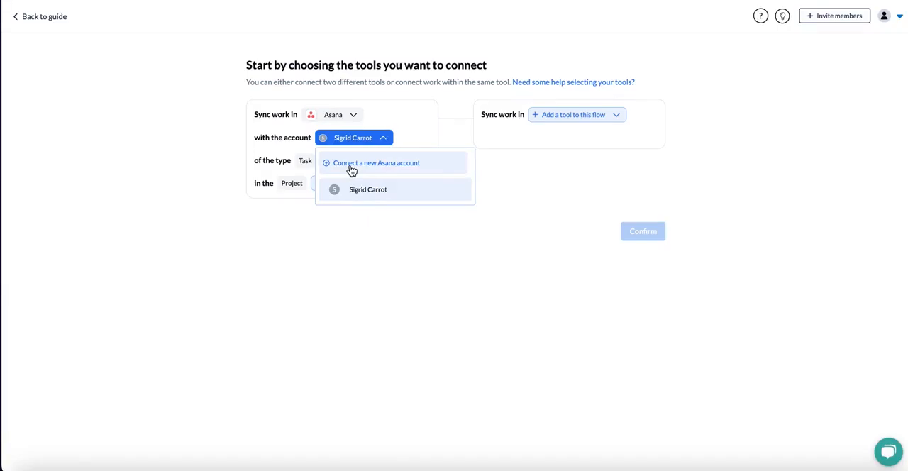
click(350, 167)
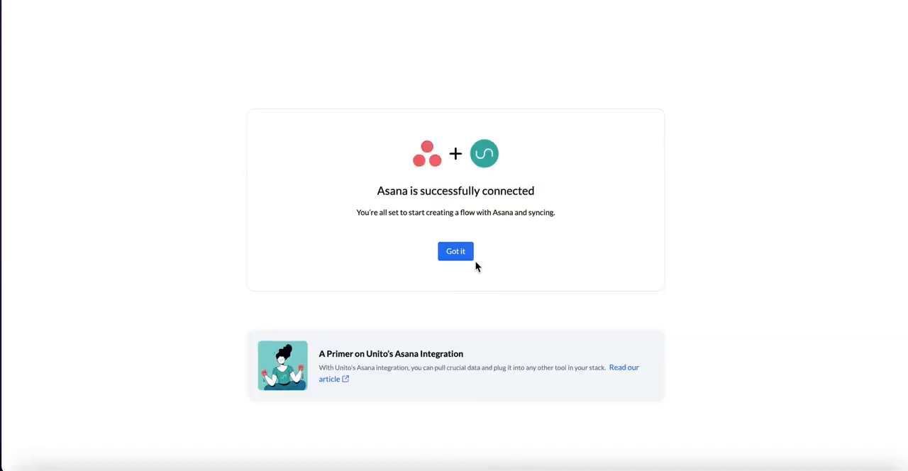
click(456, 252)
Add Jira Cloud as the flow's second tool and assign it the existing personal account rather than Revenue Demo Unito.
click(582, 121)
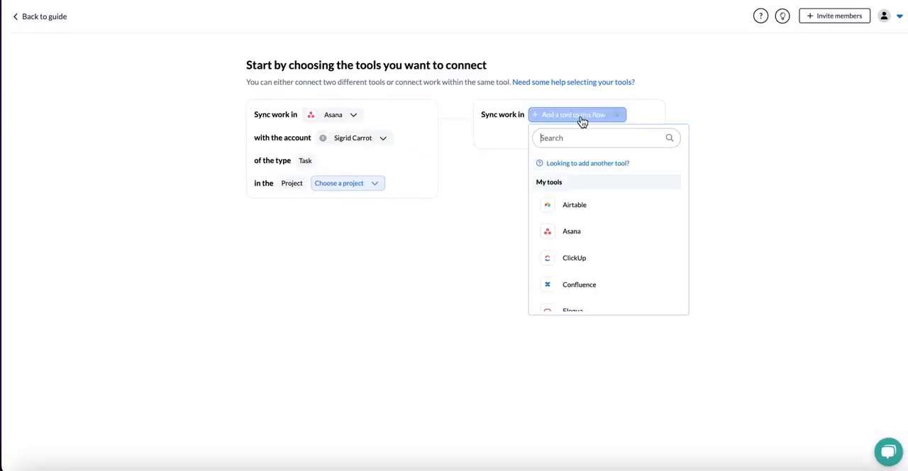
text(jir)
click(582, 205)
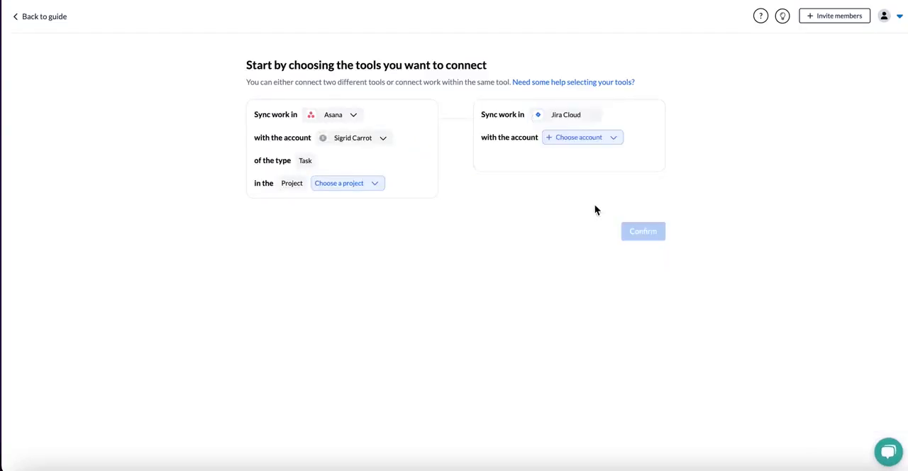
click(590, 138)
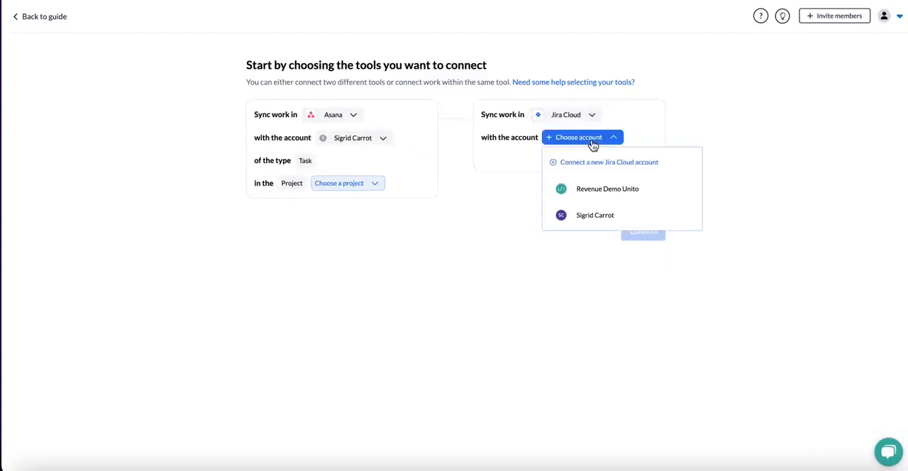
click(600, 216)
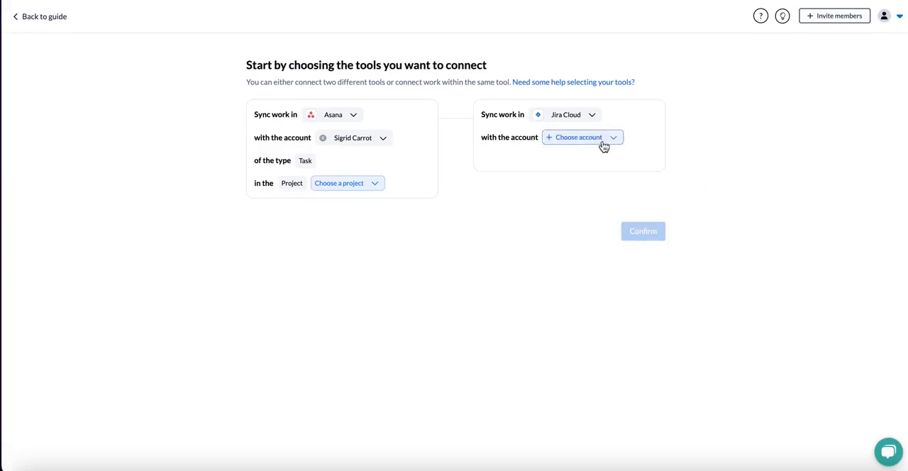
click(600, 141)
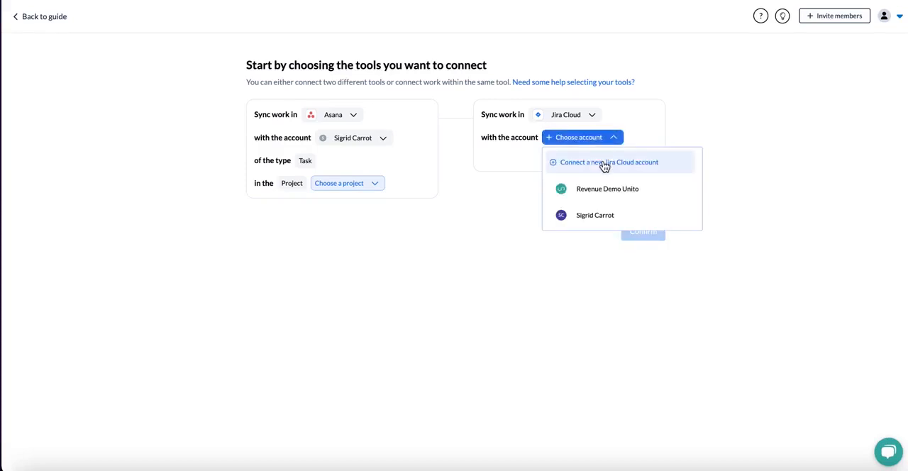
click(601, 216)
Select Pear as the Asana project and Apple as the Jira Cloud project.
click(359, 184)
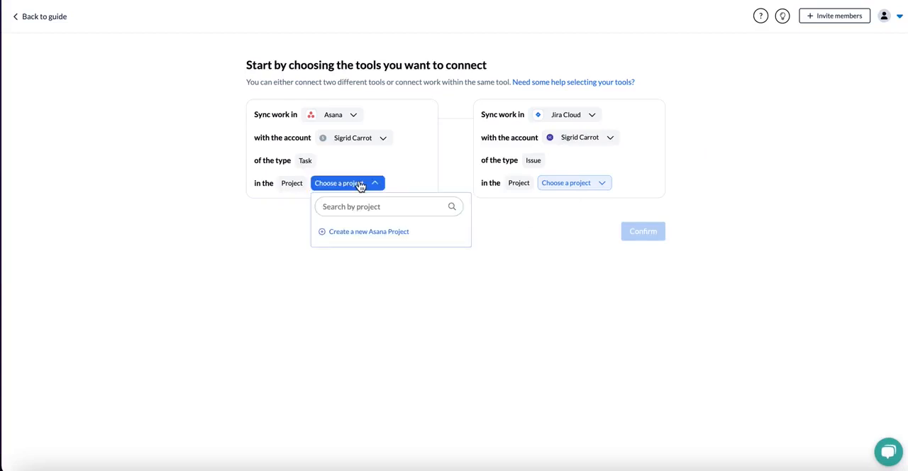
text(pear)
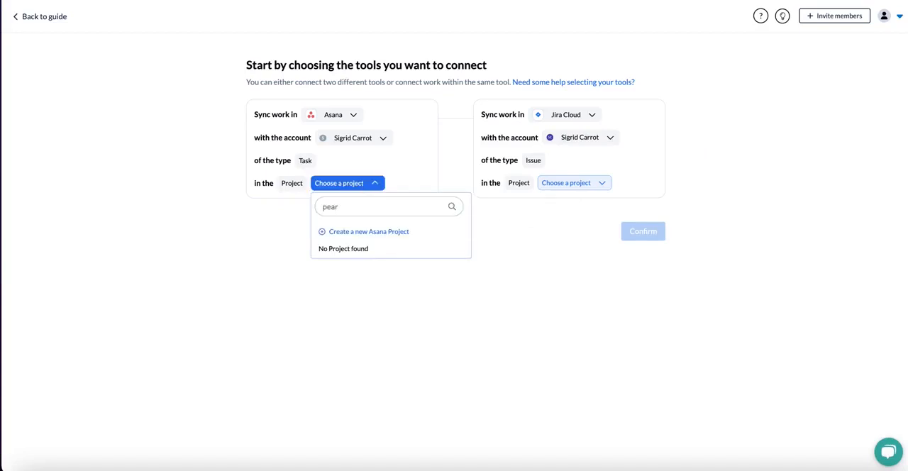
click(355, 250)
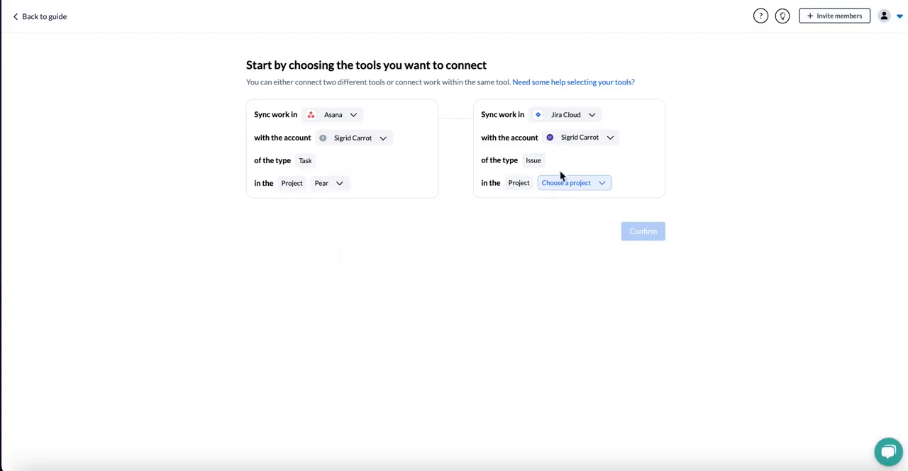
click(559, 186)
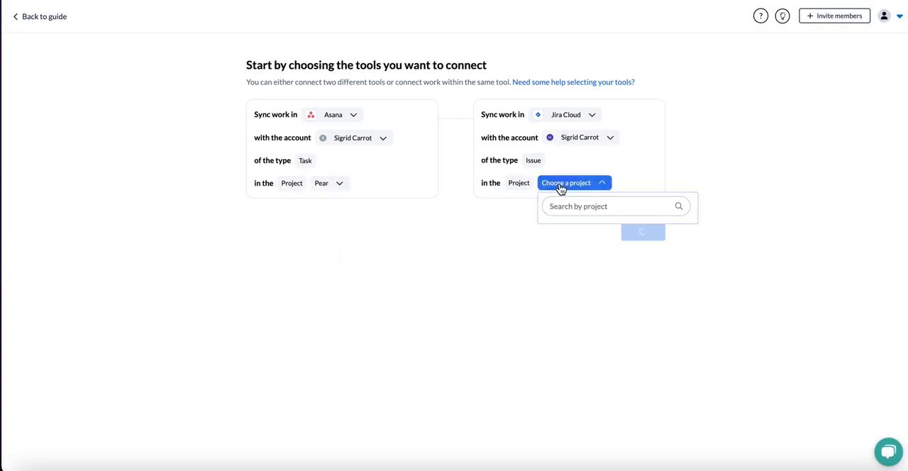
text(appl)
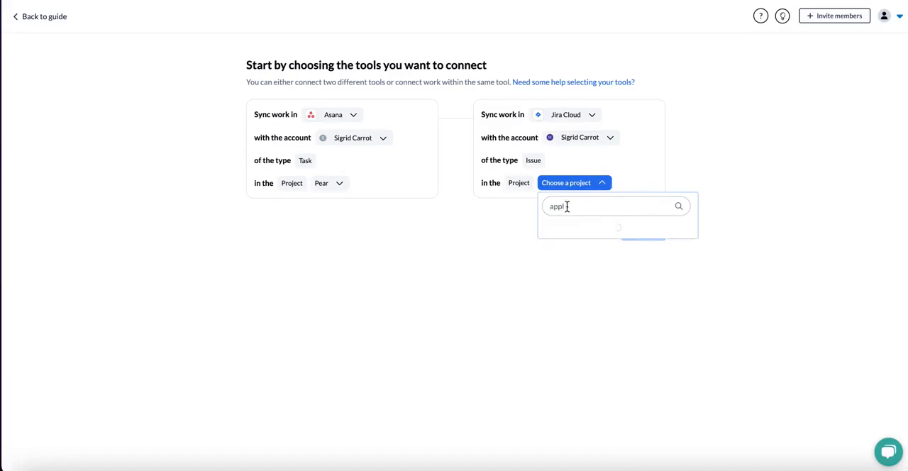
click(570, 236)
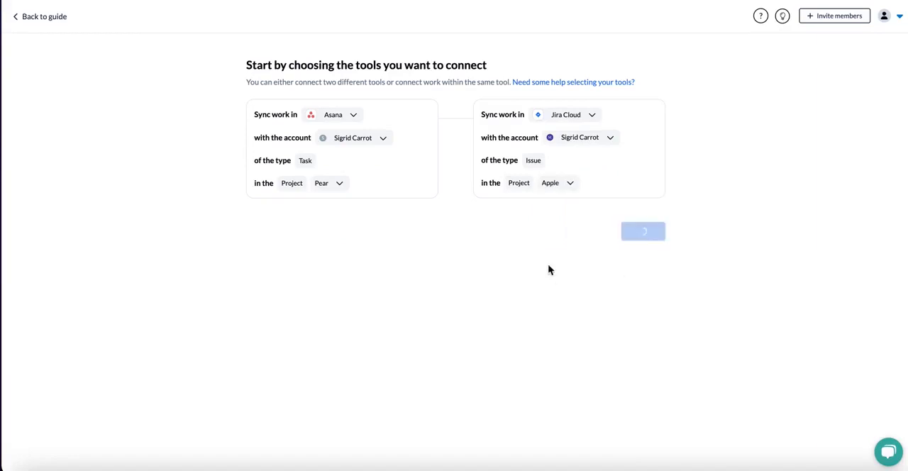
Confirm the connected tools and the two-way flow direction between Pear and Apple.
click(646, 236)
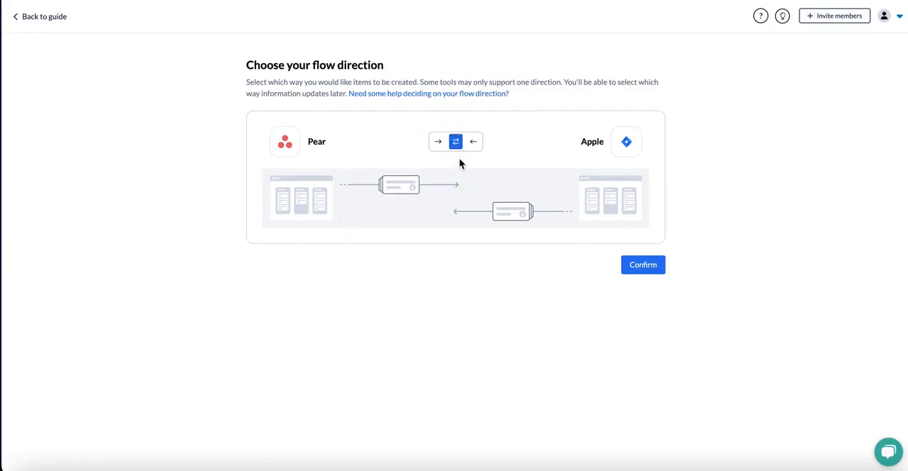
click(647, 269)
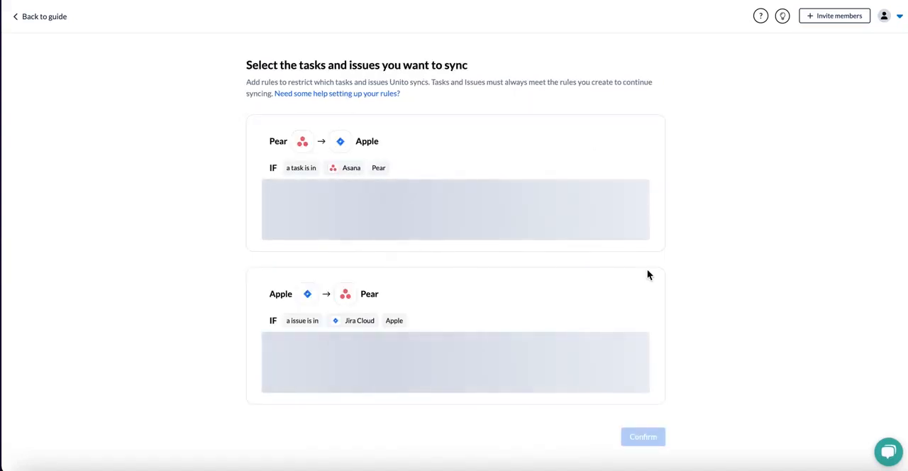
Review the sync rules for both flow directions, including the creation date conditions and the status options for Asana tasks.
scroll(647, 269, down, 2)
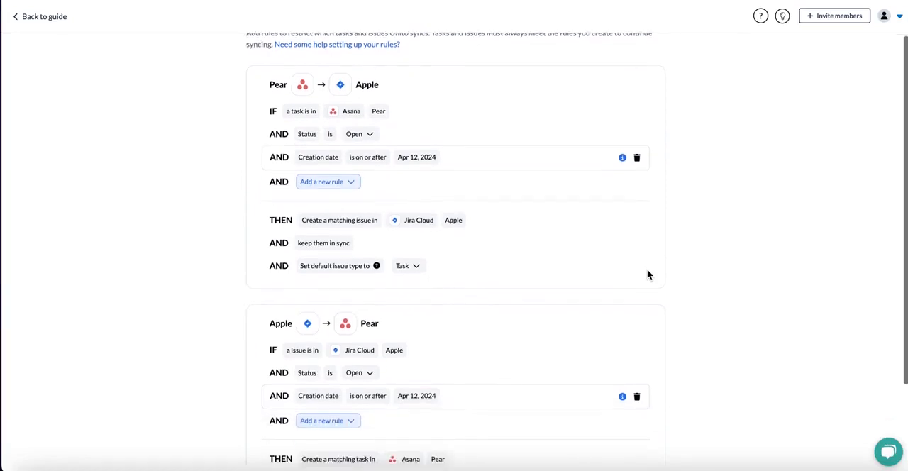
scroll(646, 269, up, 1)
scroll(648, 273, up, 1)
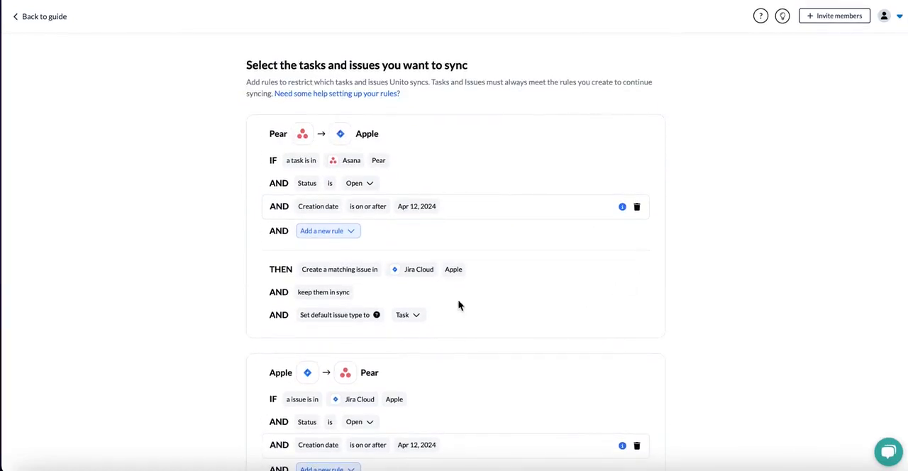
scroll(459, 305, down, 4)
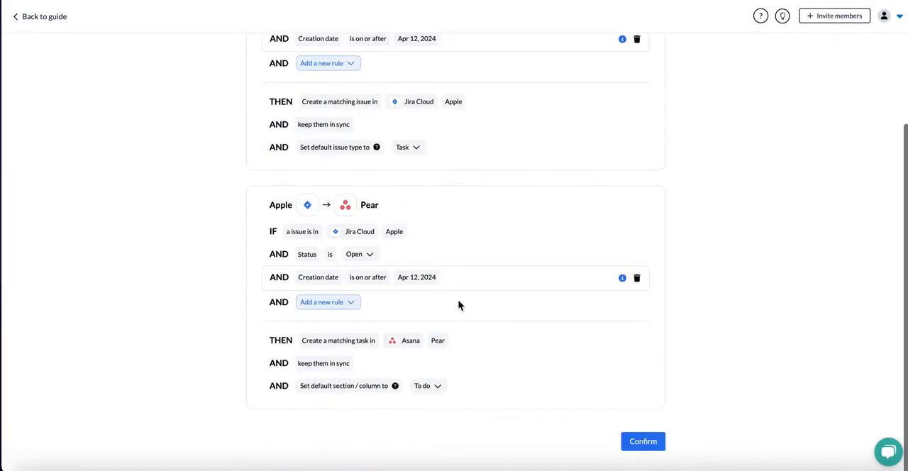
scroll(401, 291, up, 3)
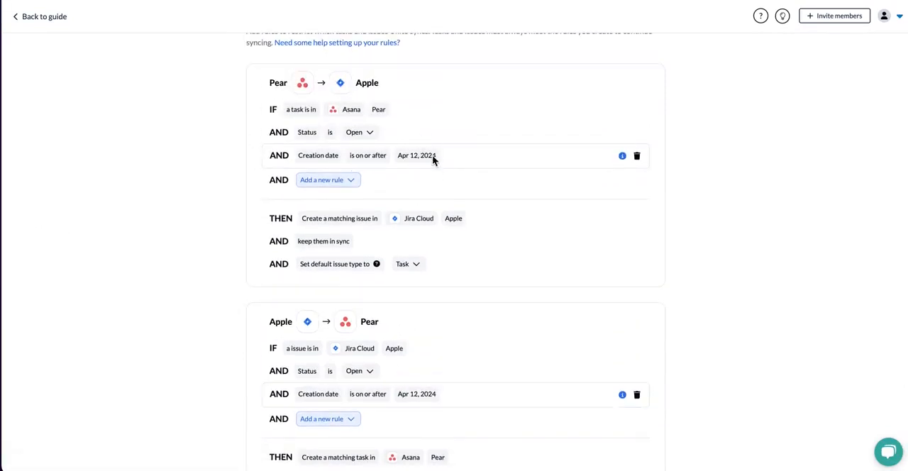
scroll(432, 157, up, 1)
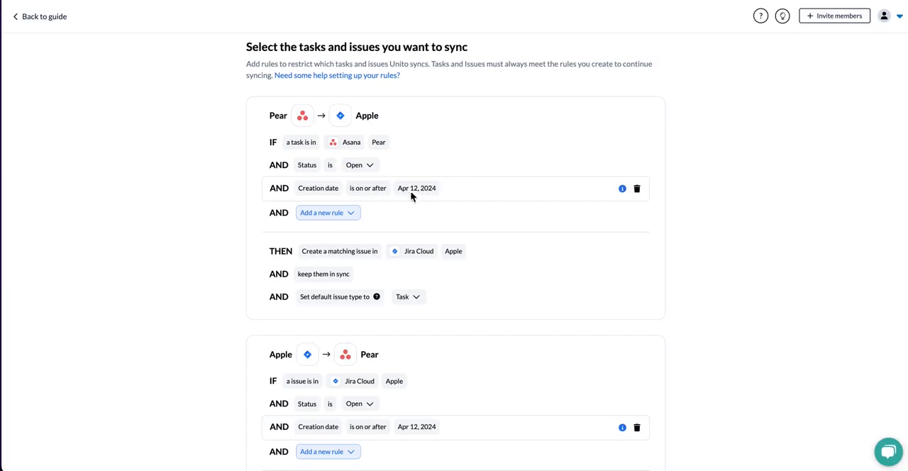
scroll(430, 190, down, 1)
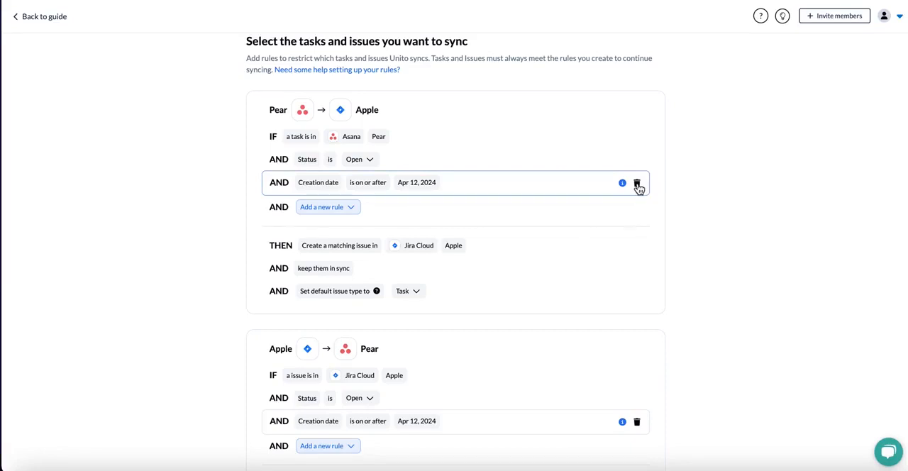
scroll(587, 139, up, 1)
scroll(588, 139, down, 1)
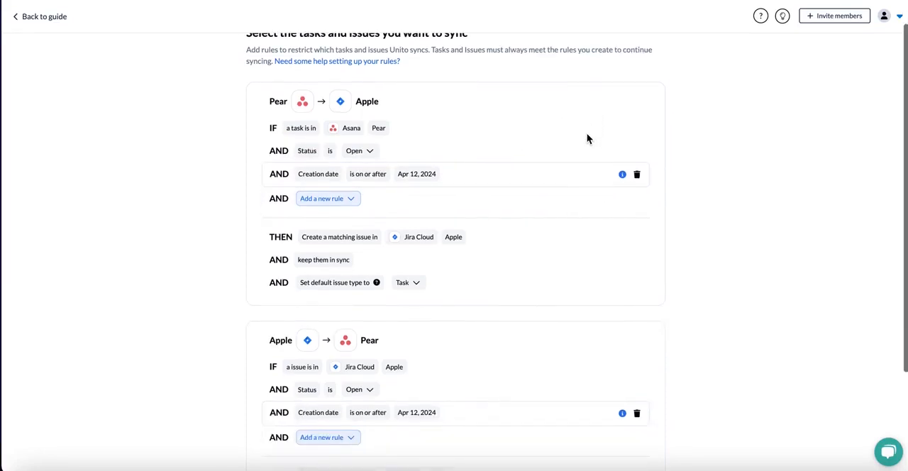
click(360, 157)
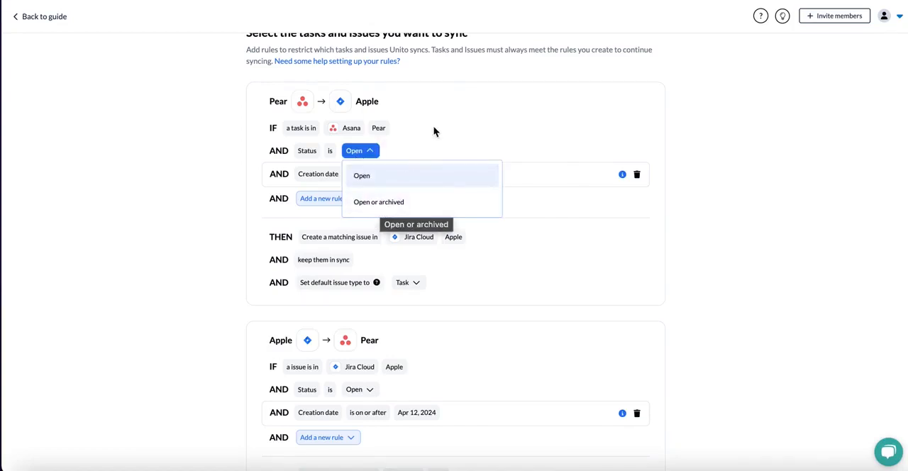
scroll(431, 133, down, 3)
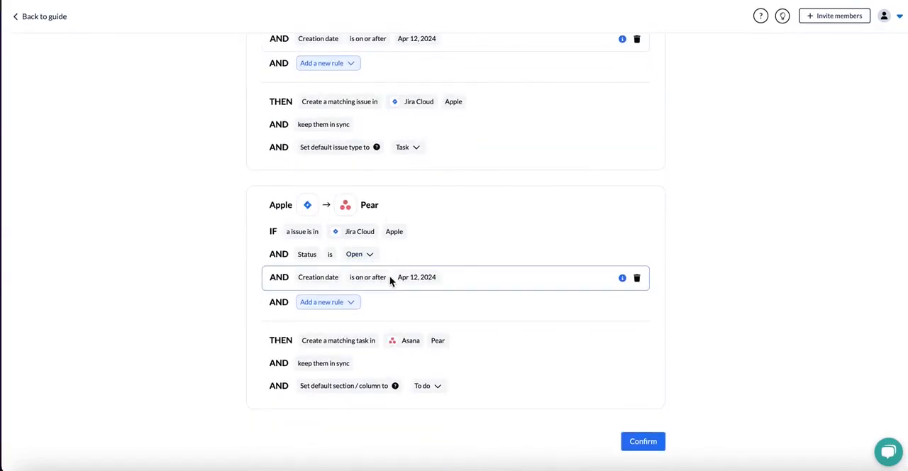
Add a Priority rule to the Pear to Apple direction and set its values to High and Highest.
scroll(397, 261, up, 3)
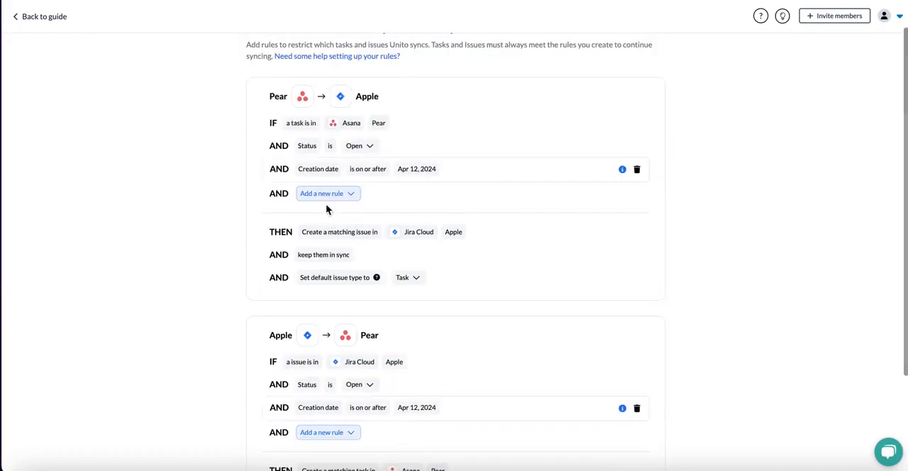
click(343, 196)
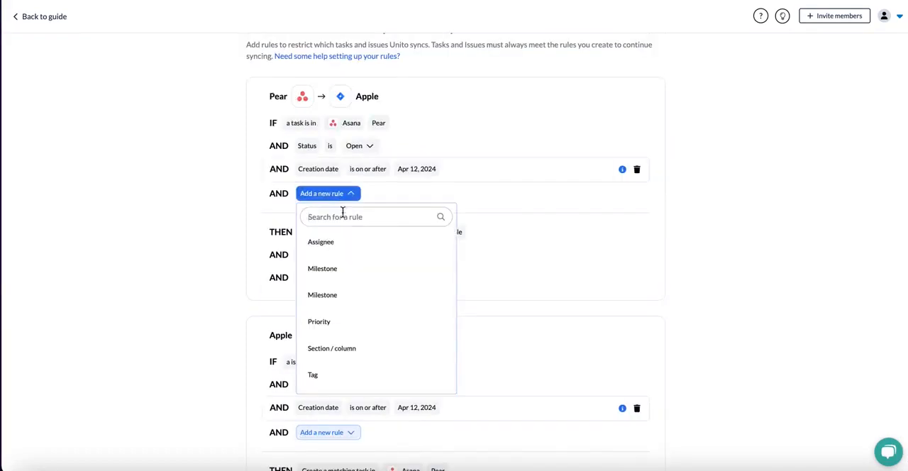
scroll(355, 290, down, 1)
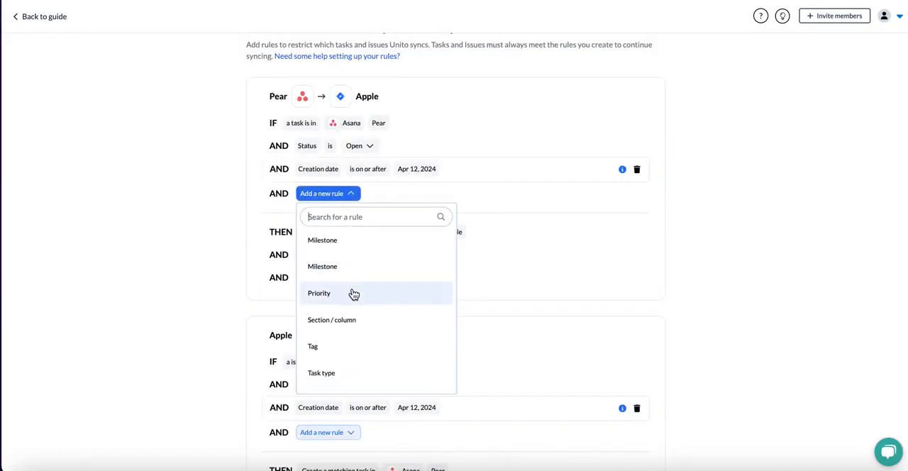
click(354, 294)
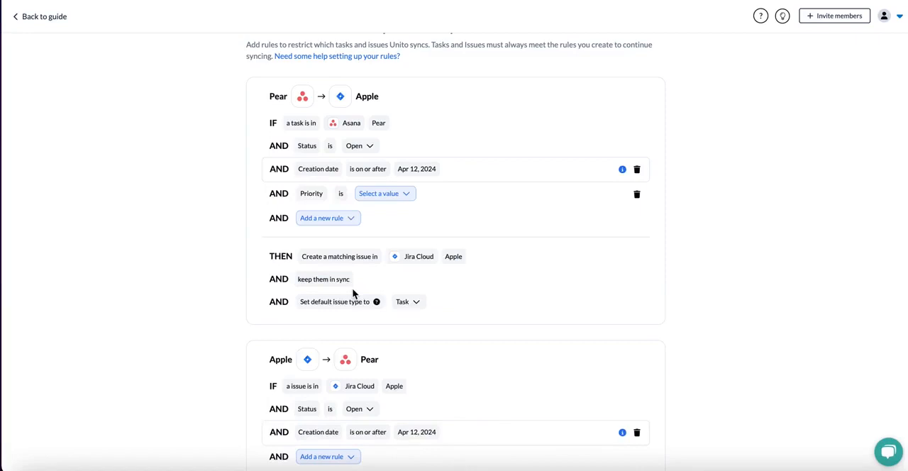
click(389, 197)
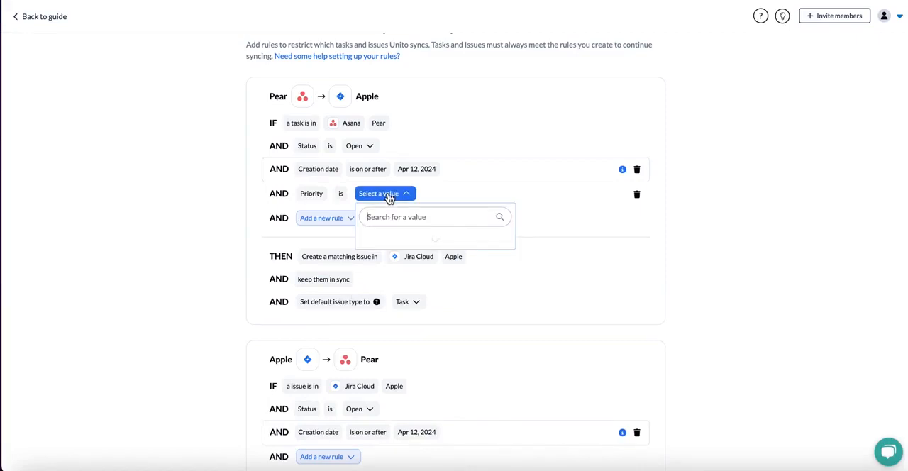
click(401, 248)
click(402, 274)
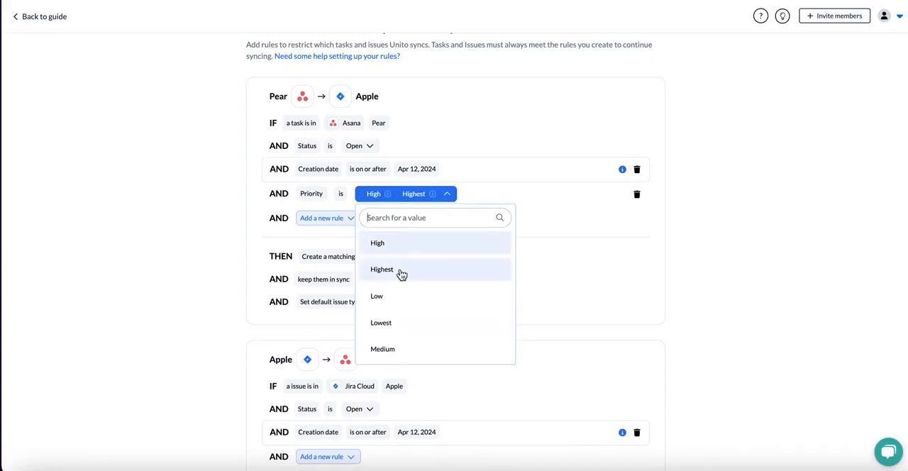
click(551, 234)
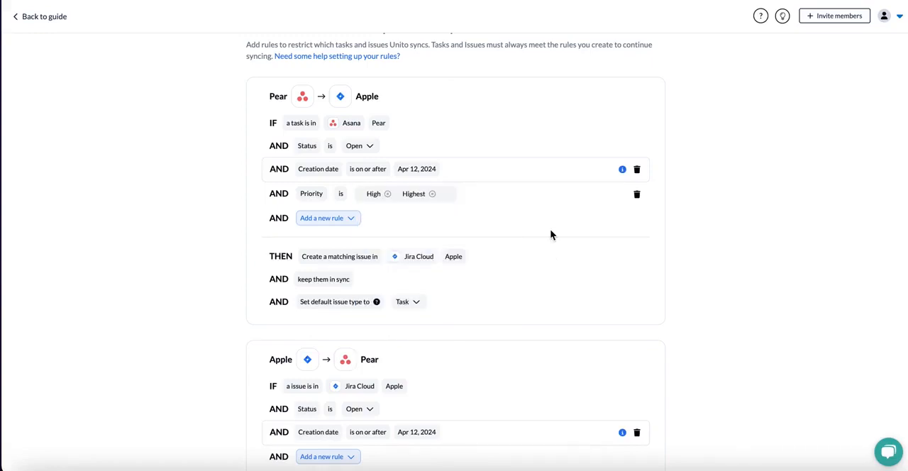
Add a Priority rule to the Apple to Pear direction with the values High and Highest.
click(410, 198)
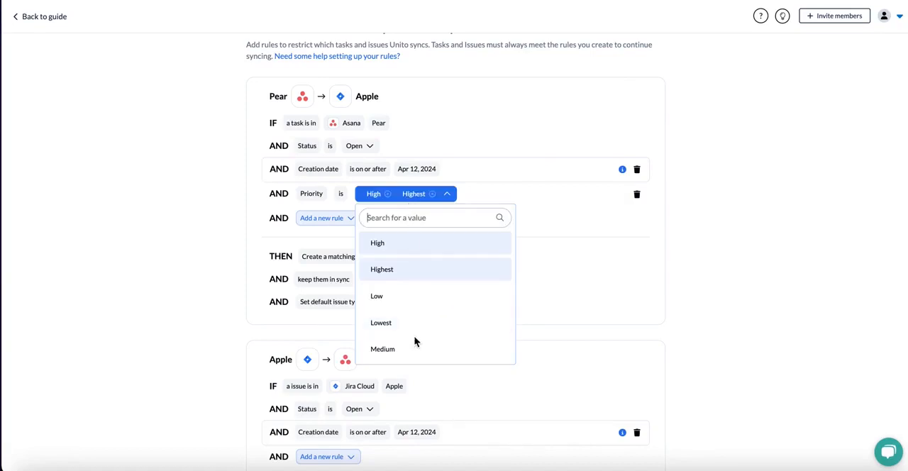
click(569, 257)
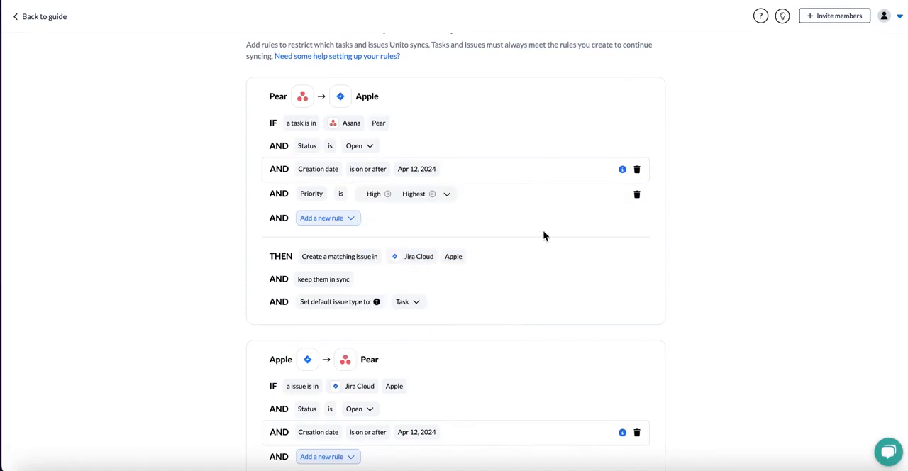
scroll(405, 239, down, 3)
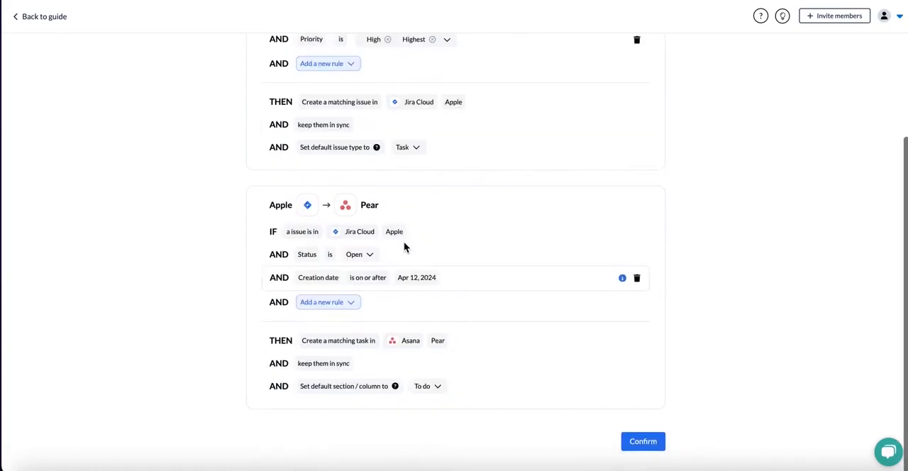
click(413, 280)
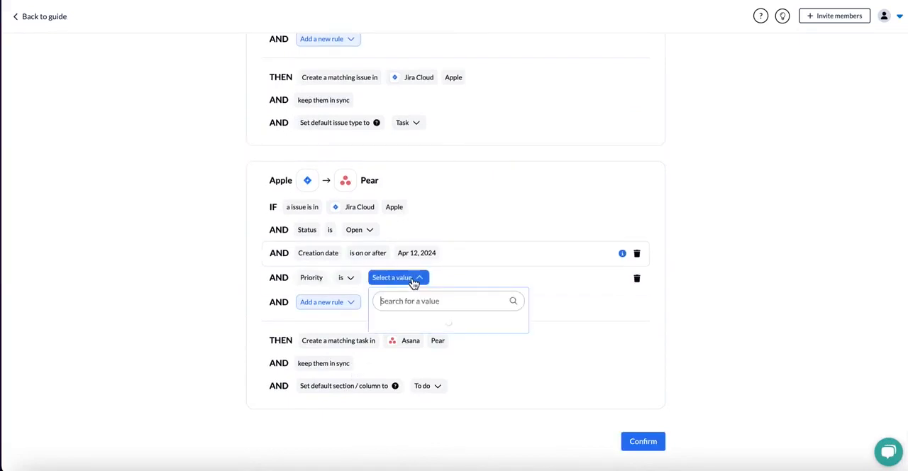
click(417, 328)
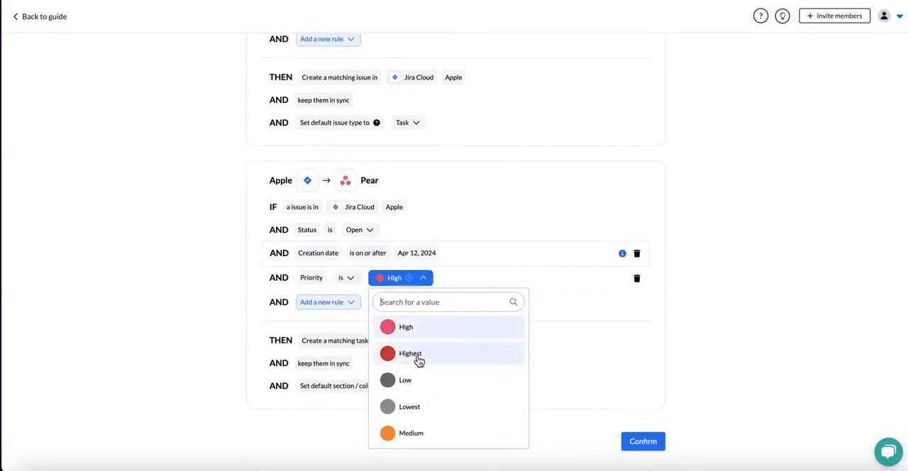
click(418, 355)
click(581, 314)
Add an Issue status rule to the Apple to Pear direction and check the operator options of its Priority rule.
scroll(582, 314, up, 1)
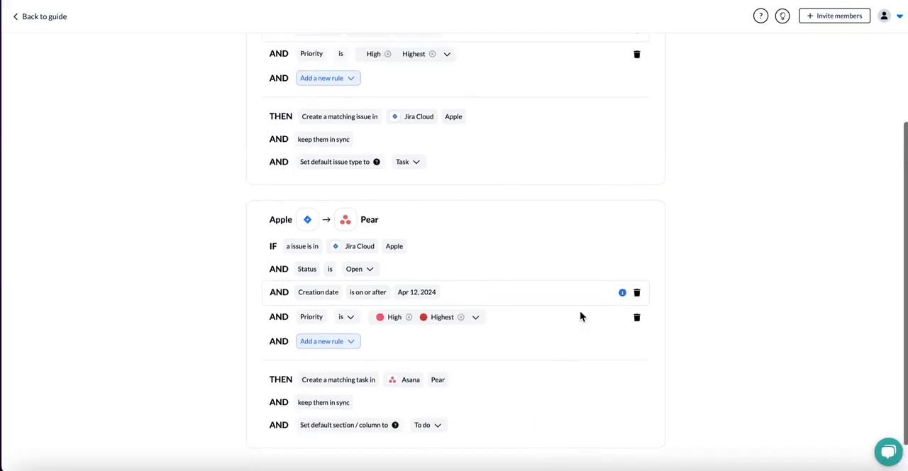
click(333, 364)
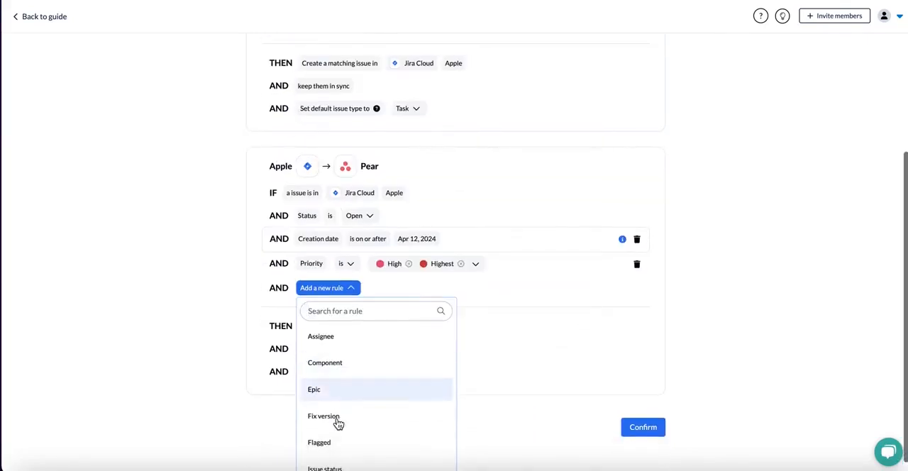
scroll(338, 421, down, 2)
click(355, 383)
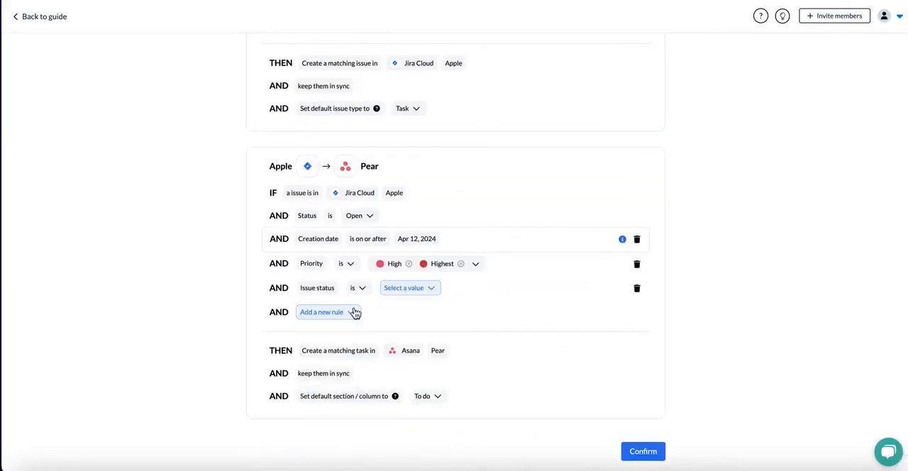
click(345, 263)
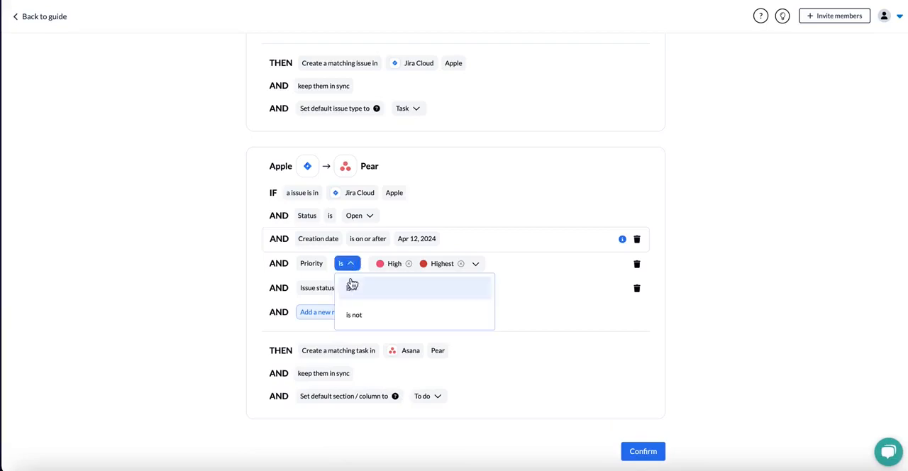
click(625, 301)
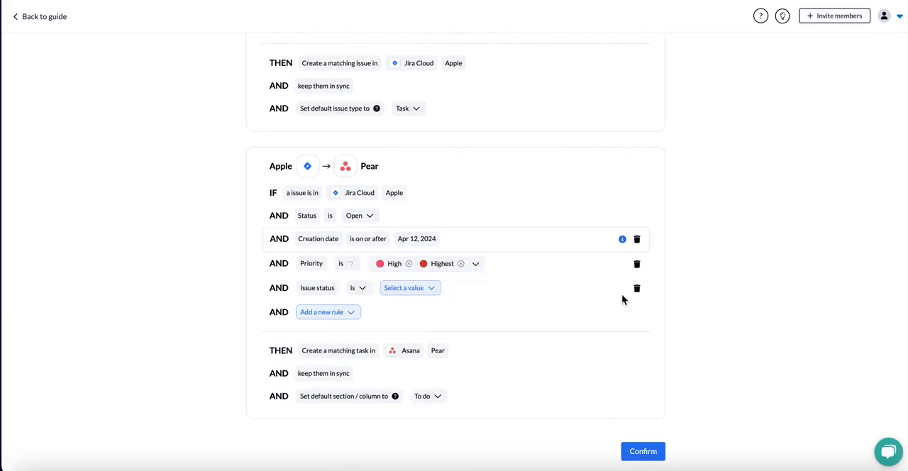
Remove the Issue status and Priority rules from the Apple to Pear direction.
click(637, 289)
click(637, 280)
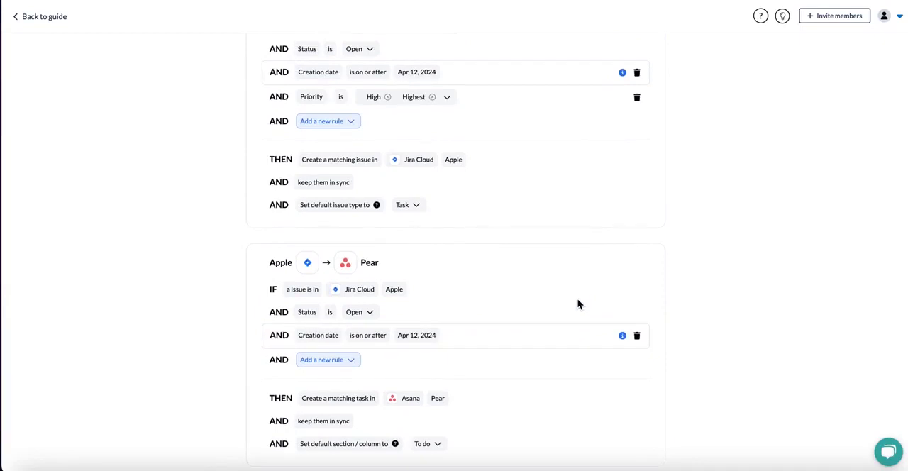
scroll(577, 302, up, 1)
scroll(577, 307, down, 3)
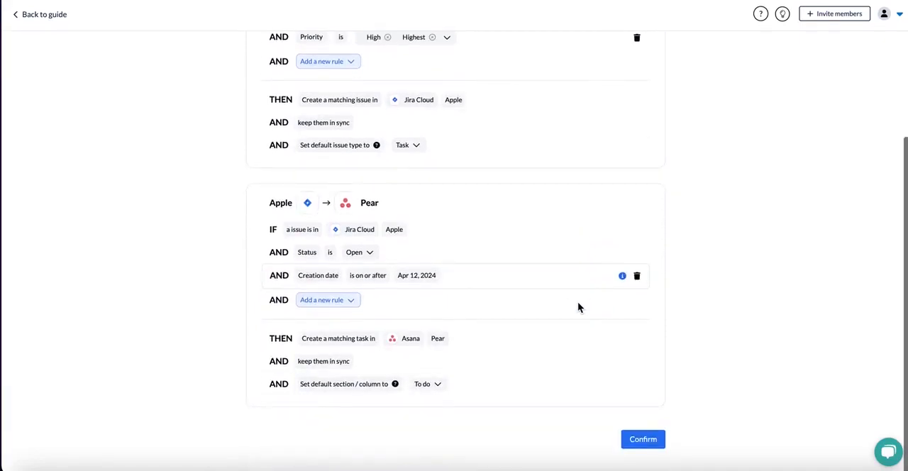
Confirm the sync rules and auto-map the fields between Pear and Apple.
click(636, 446)
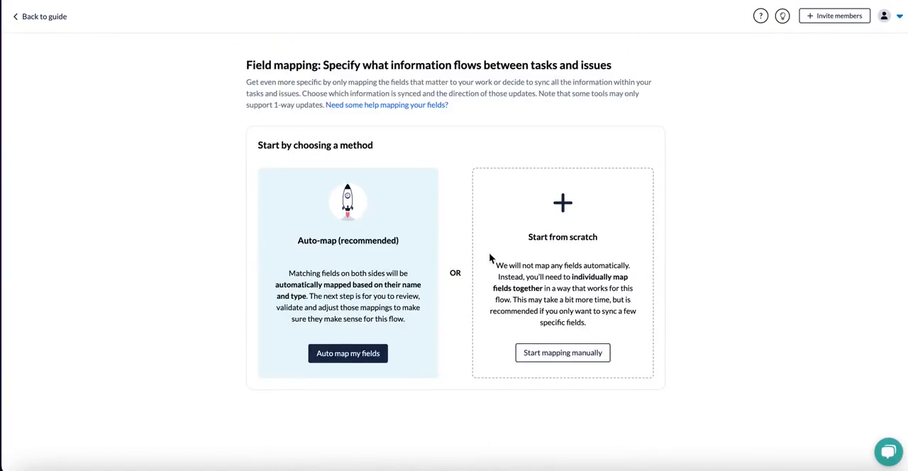
click(346, 354)
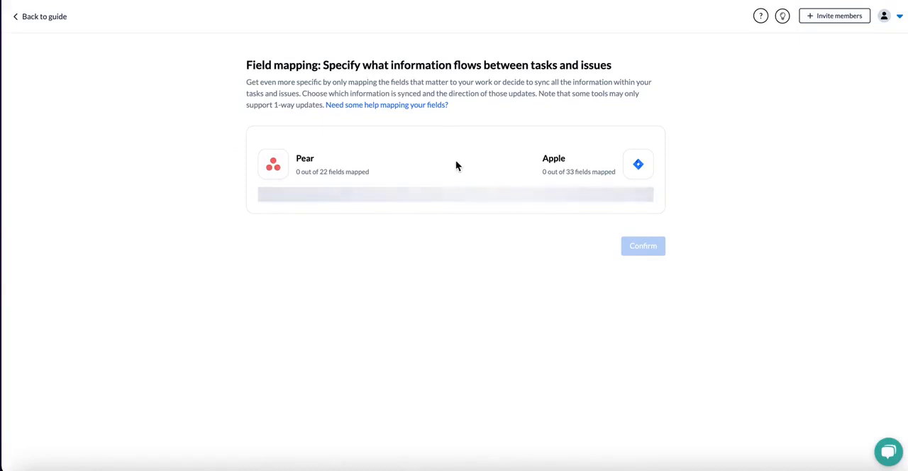
scroll(456, 162, down, 1)
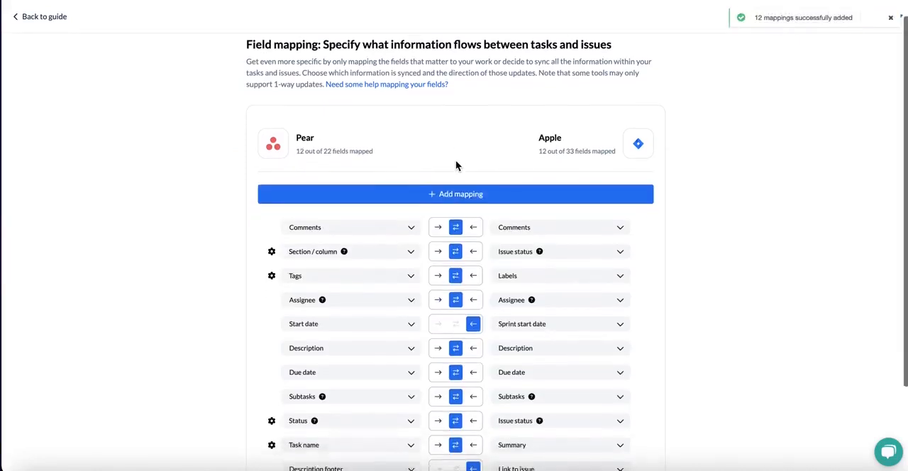
scroll(456, 165, down, 3)
scroll(456, 171, up, 2)
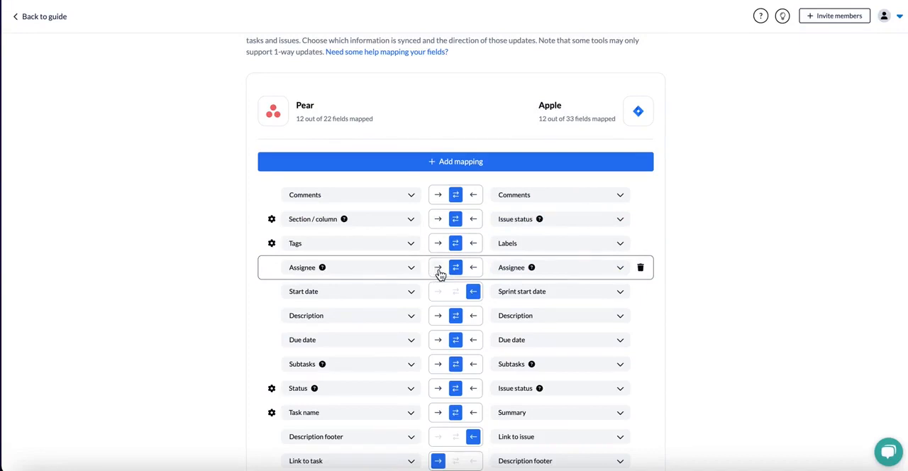
Set the Comments mapping to sync one way from Pear to Apple, and delete that mapping.
click(439, 196)
click(640, 196)
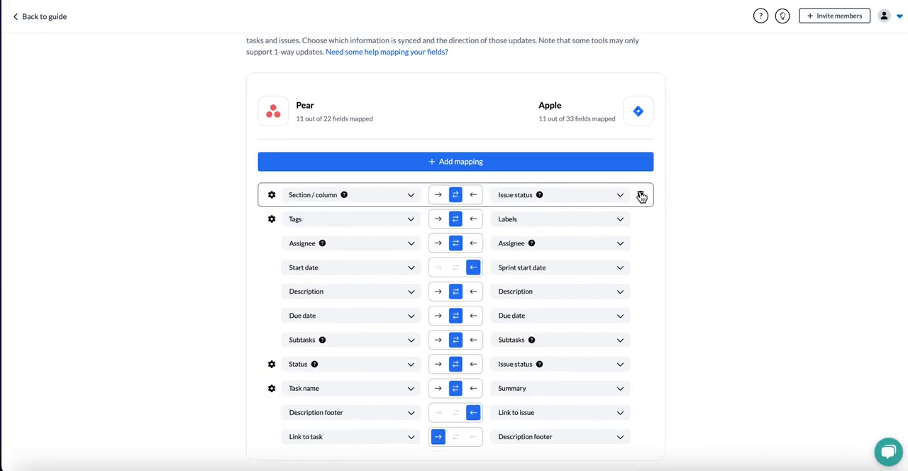
Map the Asana section Complete to the Jira status Done within the Section / column and Issue status mapping.
click(271, 196)
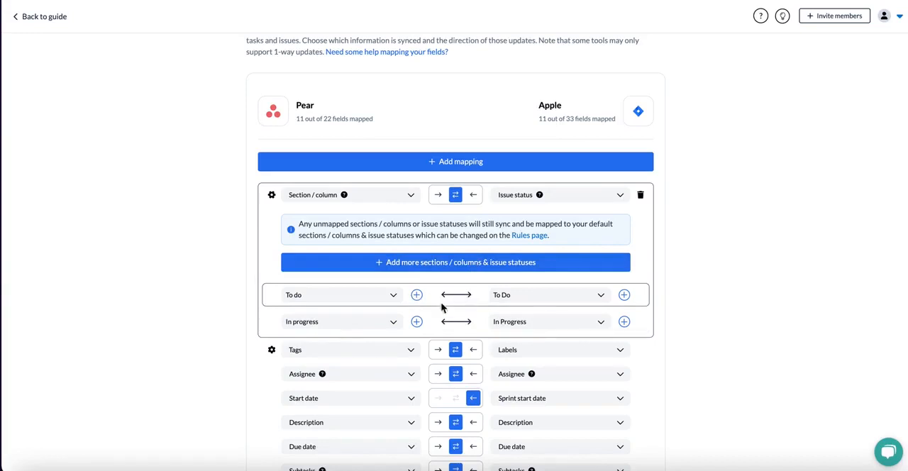
click(460, 262)
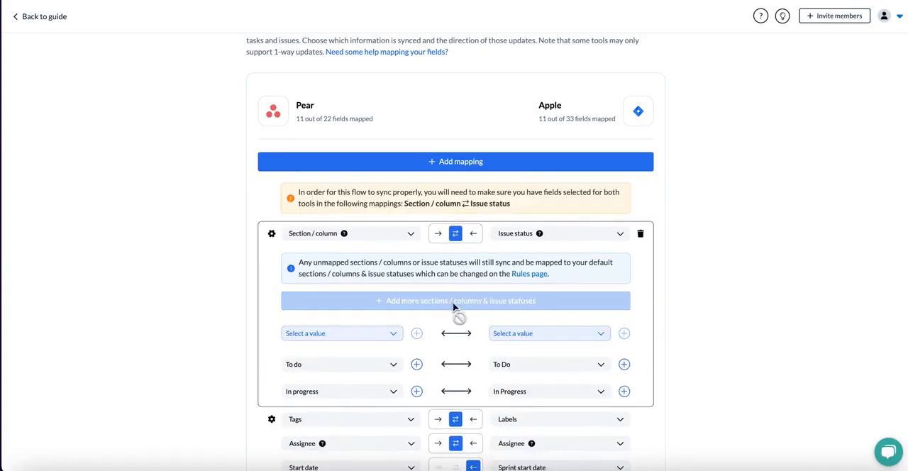
scroll(465, 313, down, 1)
click(391, 318)
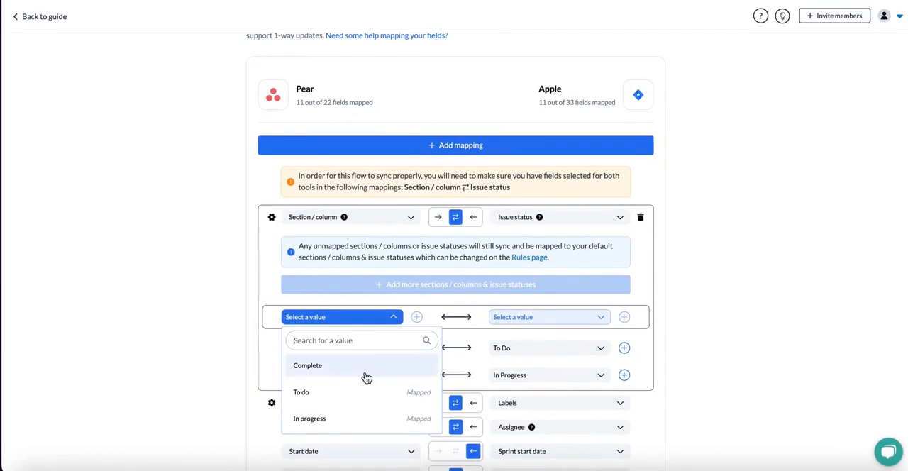
click(366, 377)
click(529, 319)
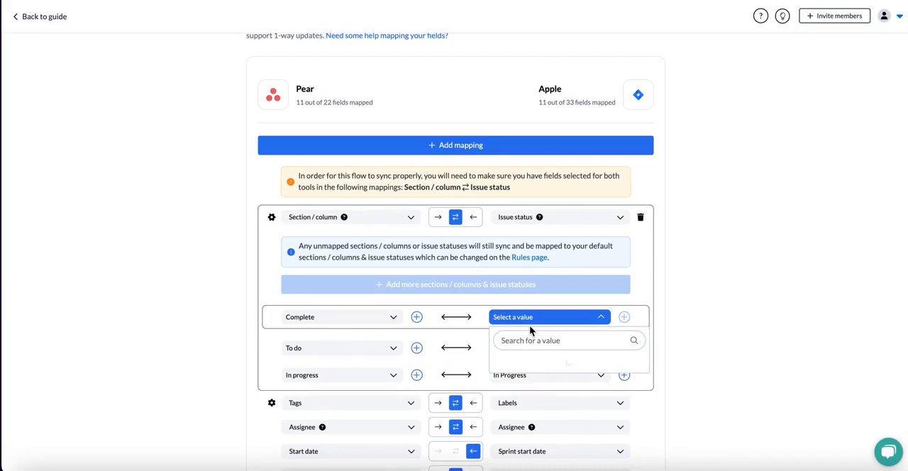
click(530, 370)
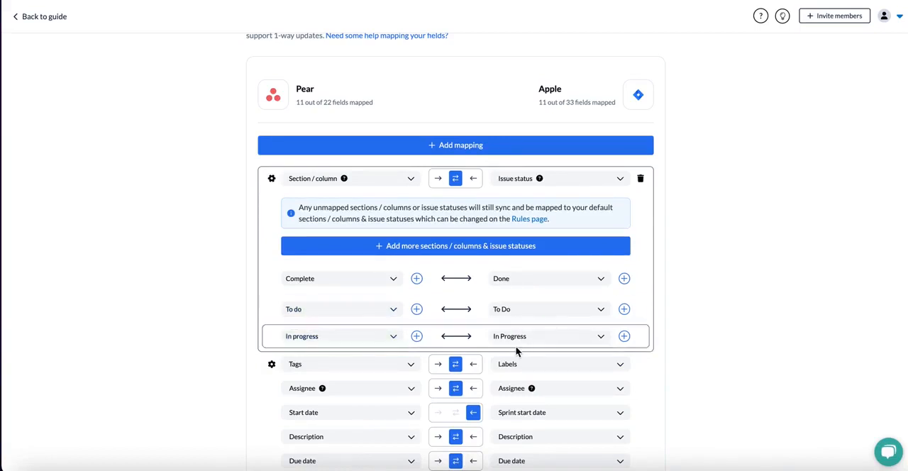
click(272, 178)
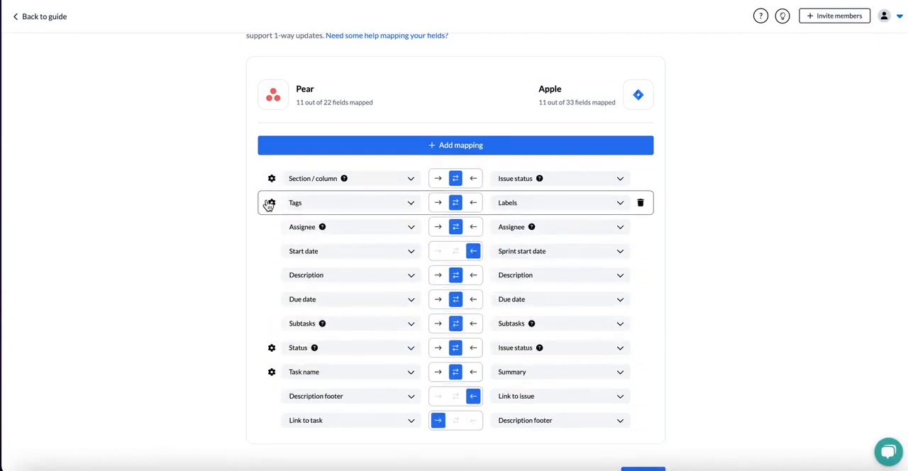
Add a two-way field mapping between Comments in Pear and Comments in Apple.
scroll(268, 205, down, 1)
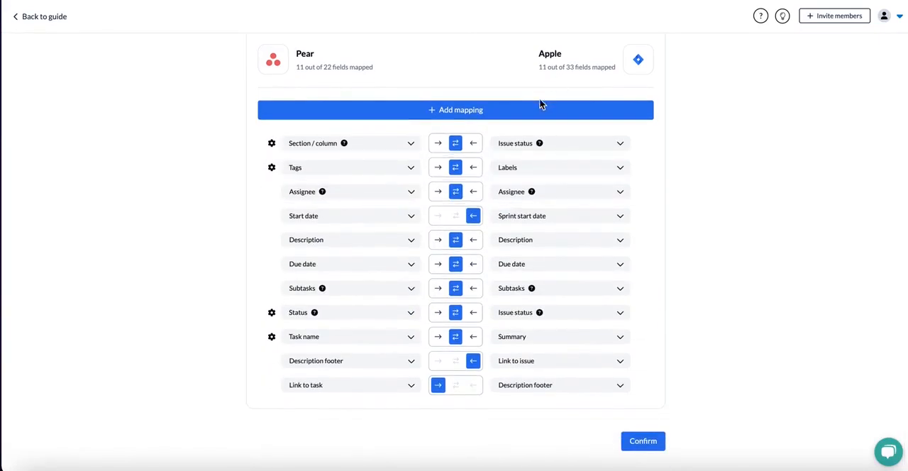
scroll(518, 196, up, 1)
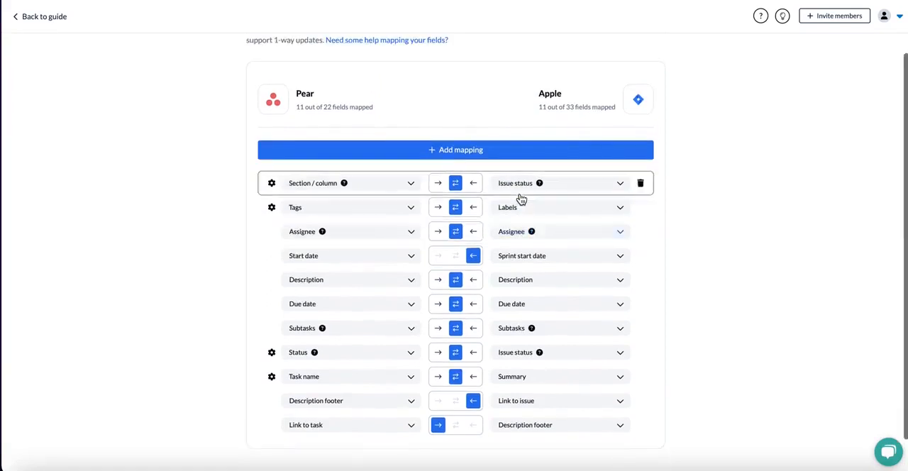
click(461, 151)
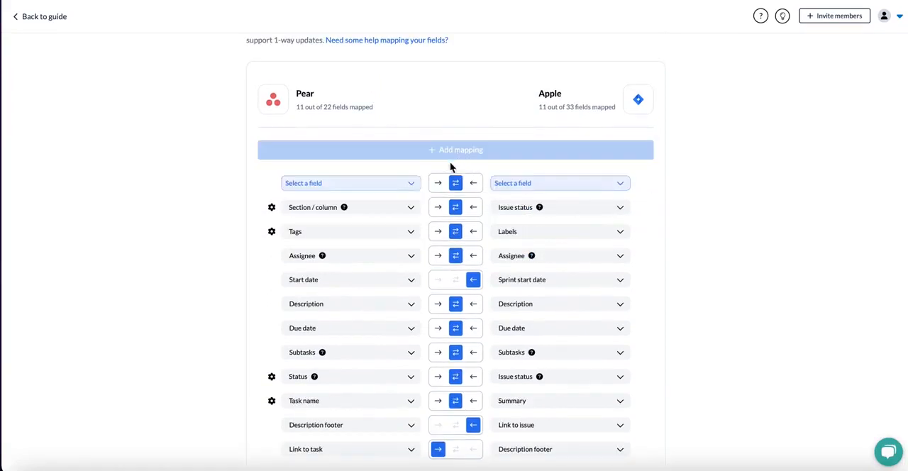
click(401, 186)
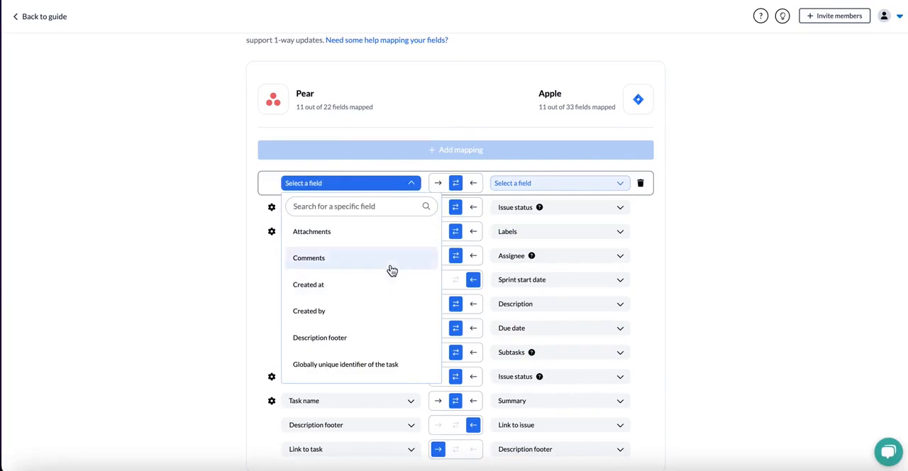
click(391, 264)
click(551, 185)
click(559, 233)
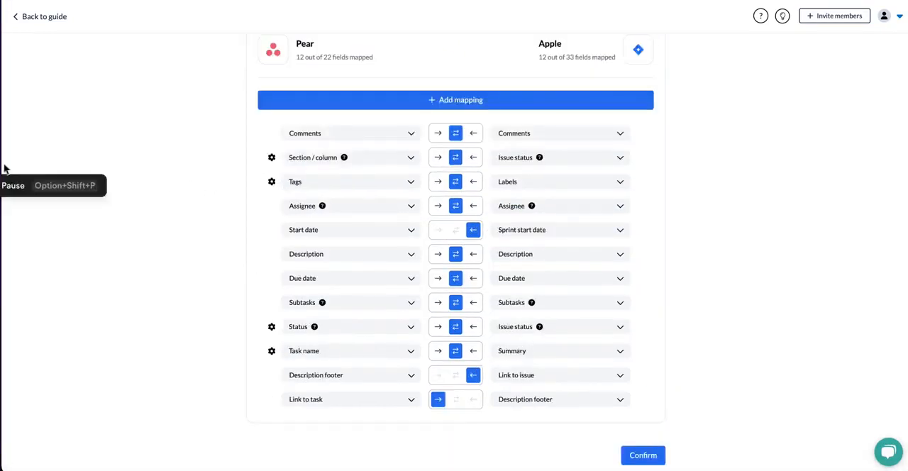
Confirm the field mappings and launch the flow.
scroll(669, 402, down, 1)
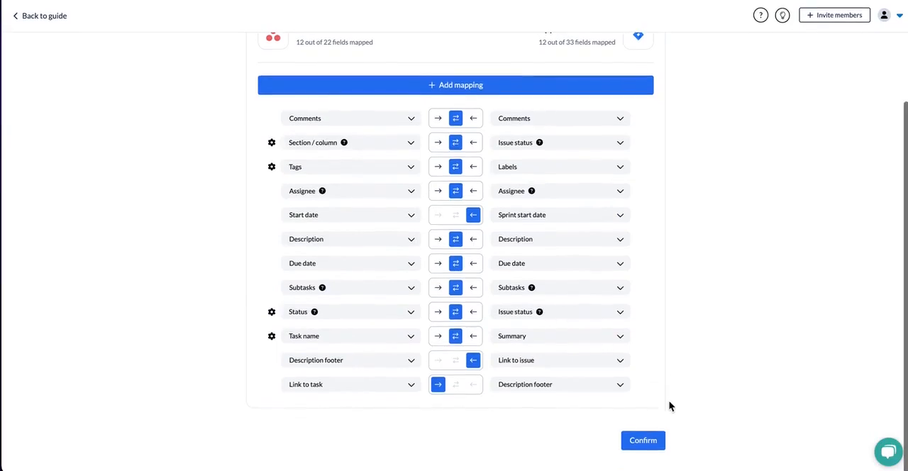
click(644, 443)
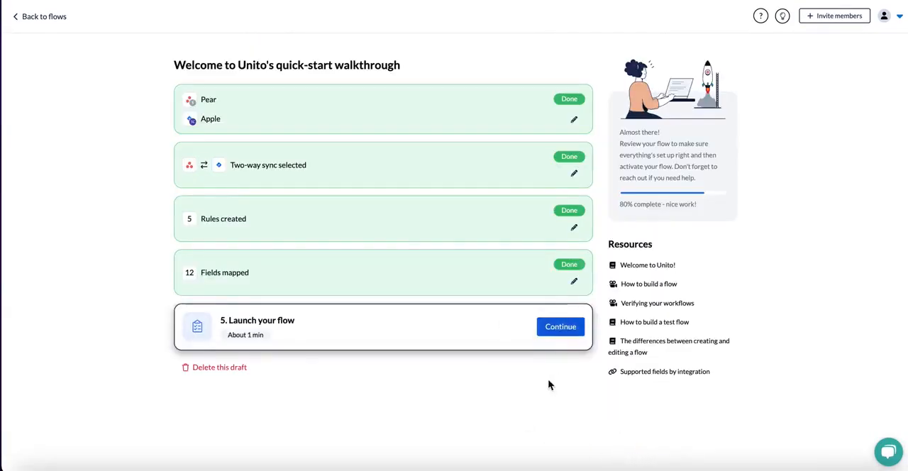
click(559, 331)
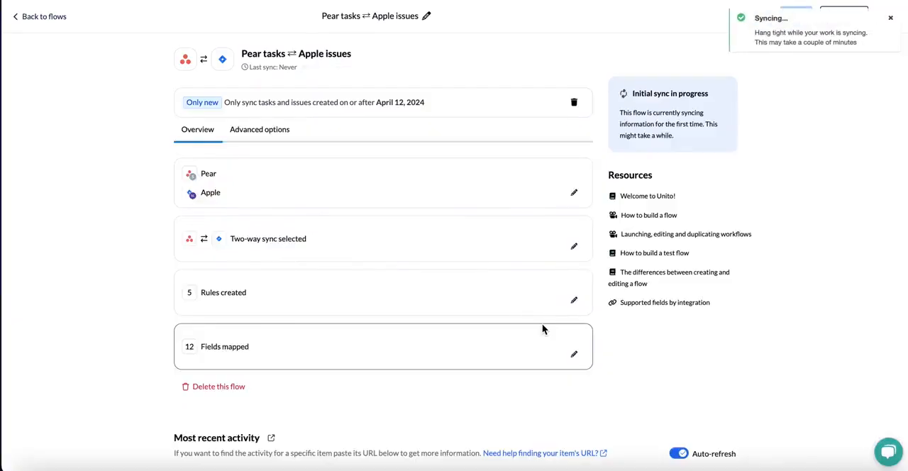
Request removal of the 'only new items' setting and dismiss the confirmation.
click(572, 103)
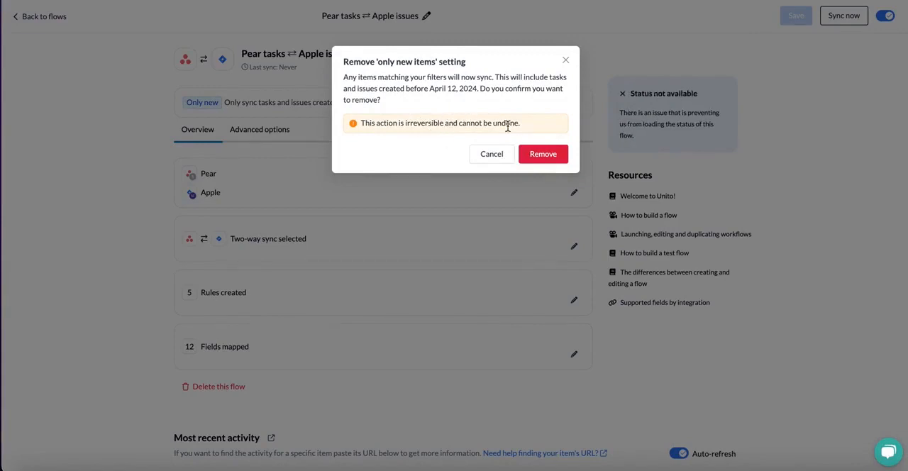
click(565, 60)
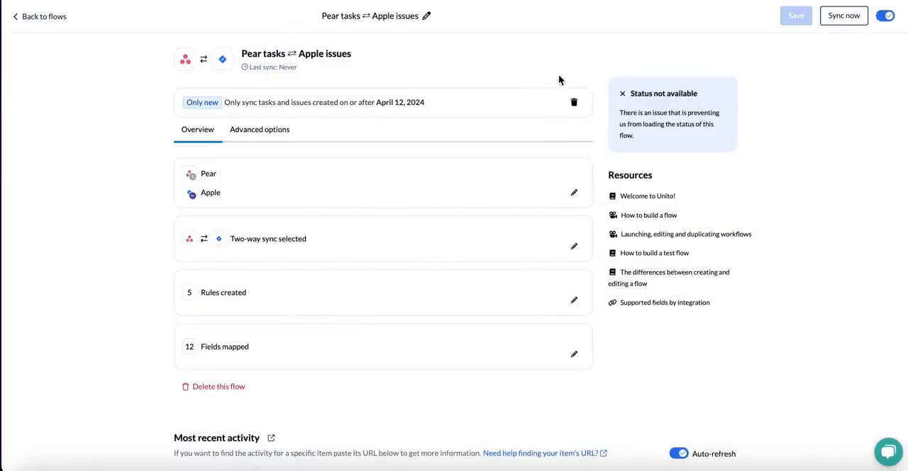